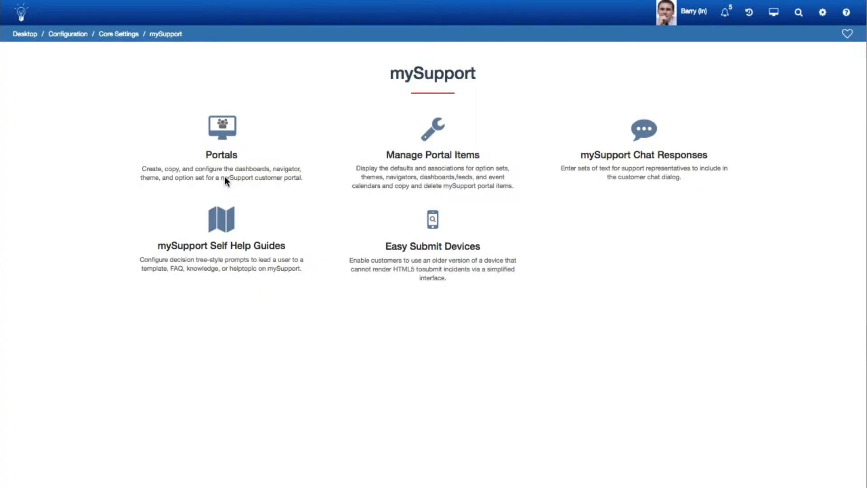
- Open the iSupport mySupport portal for configuration and open its Staff mySupport Options set for editing
{"action": "left_click", "coordinate": [224, 145]}
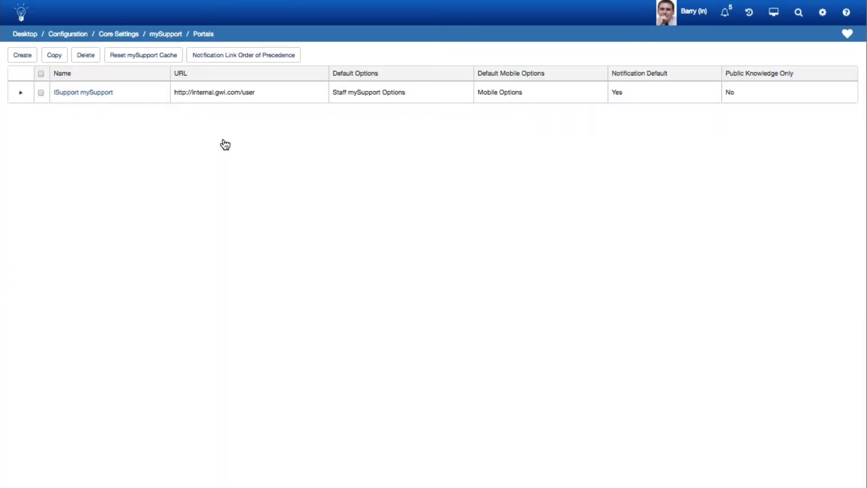
{"action": "left_click", "coordinate": [89, 94]}
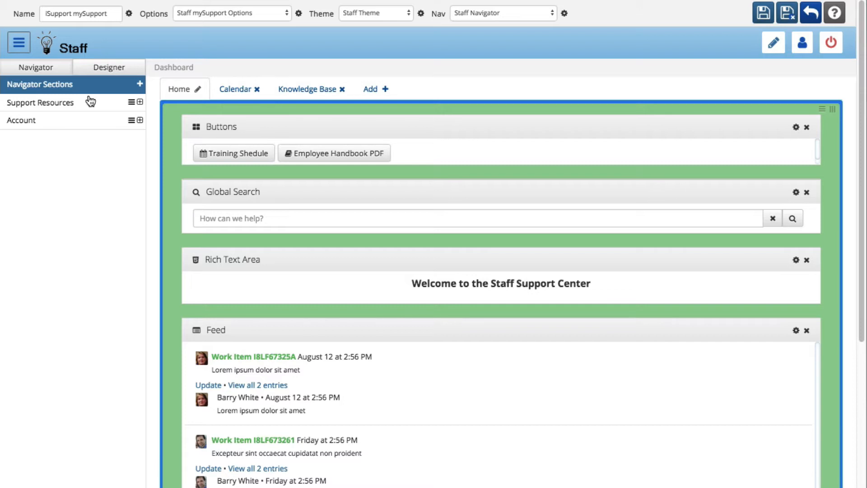
{"action": "left_click", "coordinate": [298, 13]}
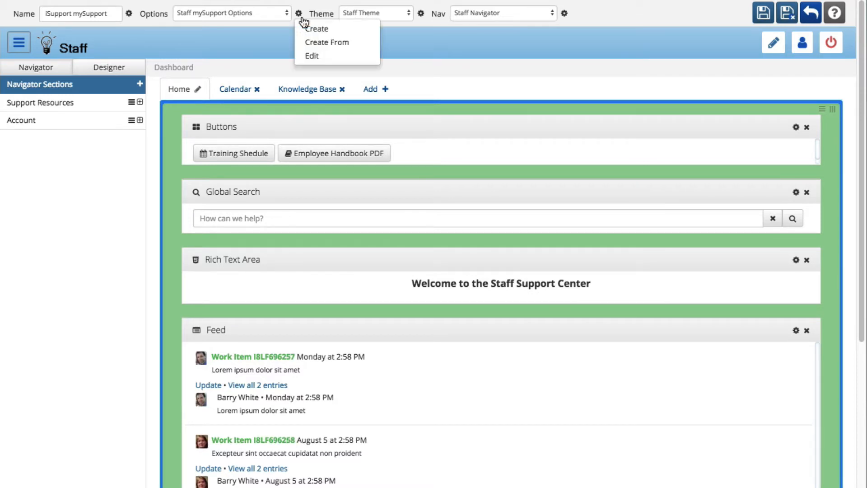
{"action": "left_click", "coordinate": [315, 55]}
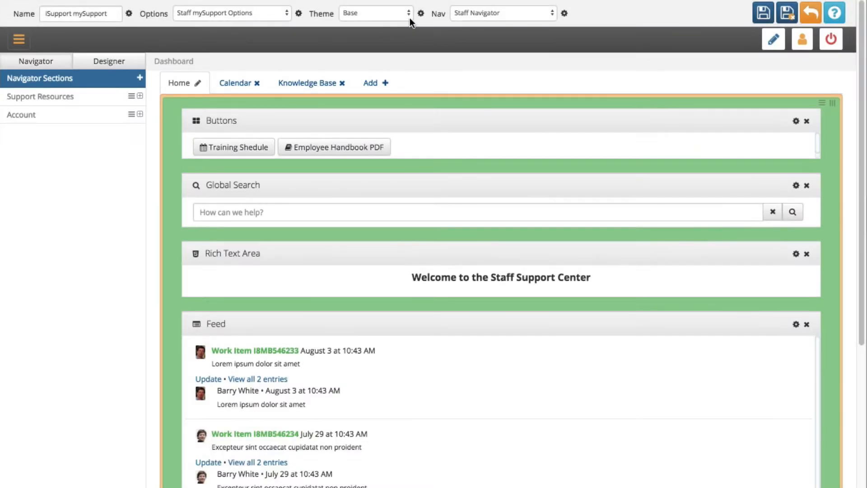
- Apply the Staff Theme to the portal and open the theme's basic and advanced settings
{"action": "left_click", "coordinate": [410, 17]}
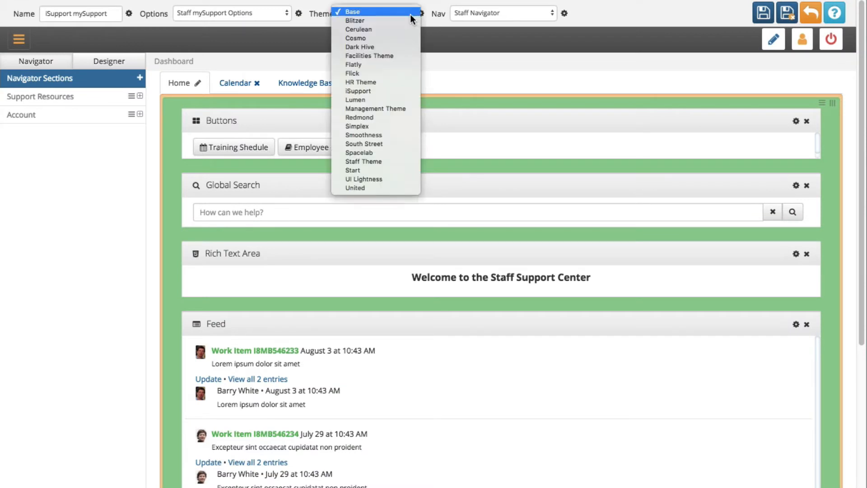
{"action": "left_click", "coordinate": [387, 165]}
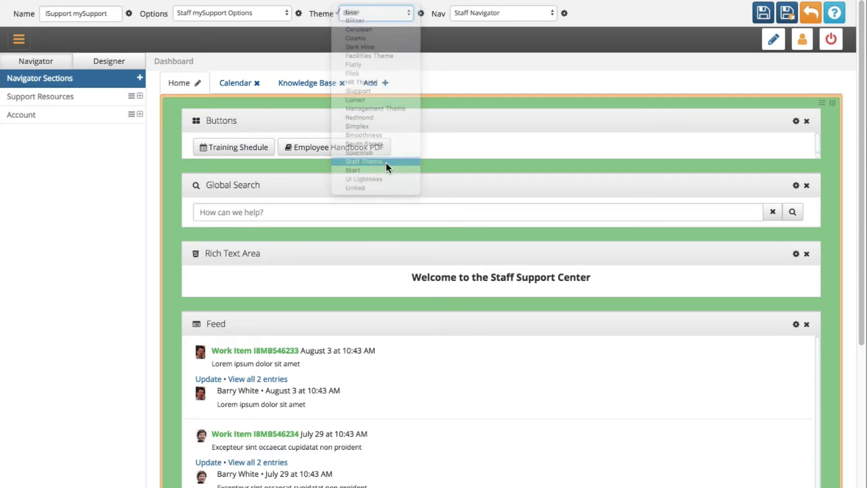
{"action": "left_click", "coordinate": [421, 14]}
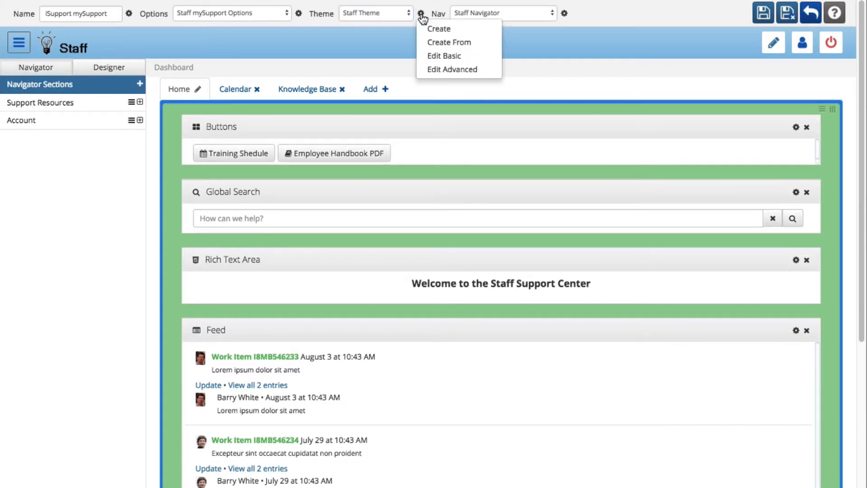
{"action": "left_click", "coordinate": [437, 56]}
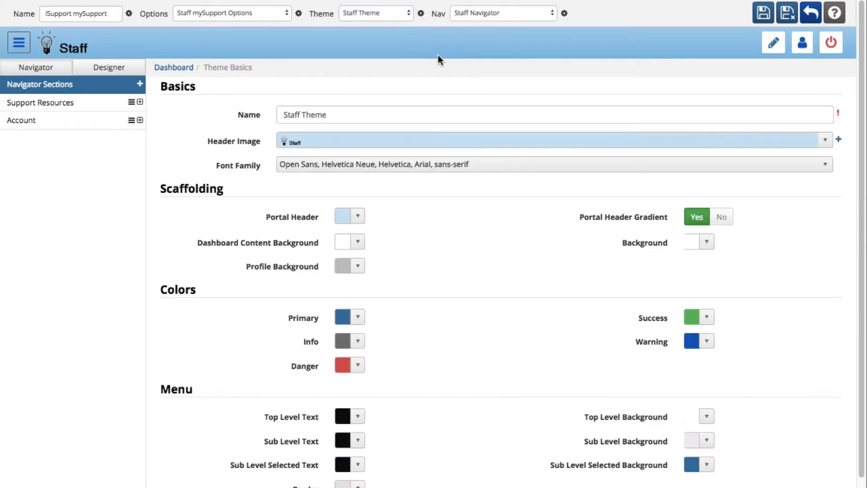
{"action": "left_click", "coordinate": [421, 14]}
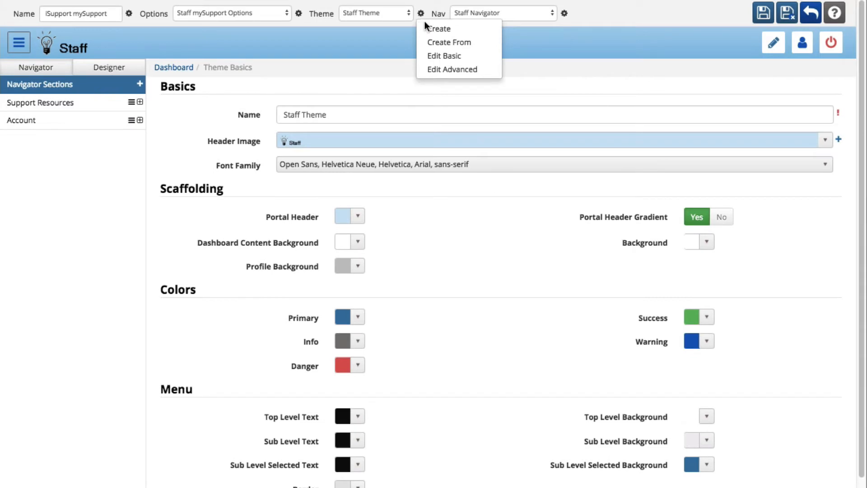
{"action": "left_click", "coordinate": [437, 69]}
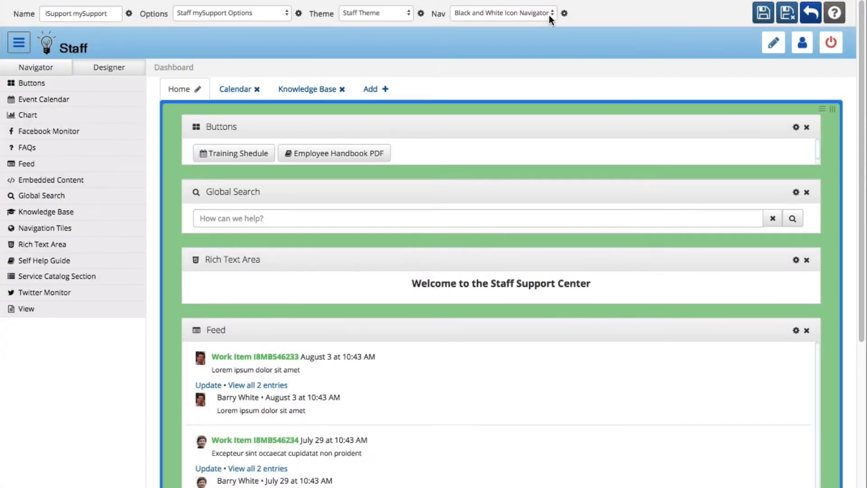
- Assign the Staff Navigator to the portal and expand its Support Resources and Account sections
{"action": "left_click", "coordinate": [548, 15]}
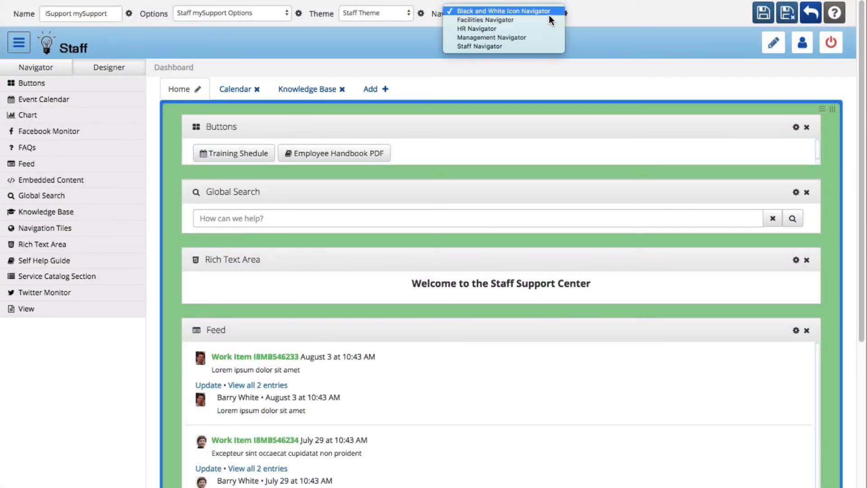
{"action": "left_click", "coordinate": [538, 46]}
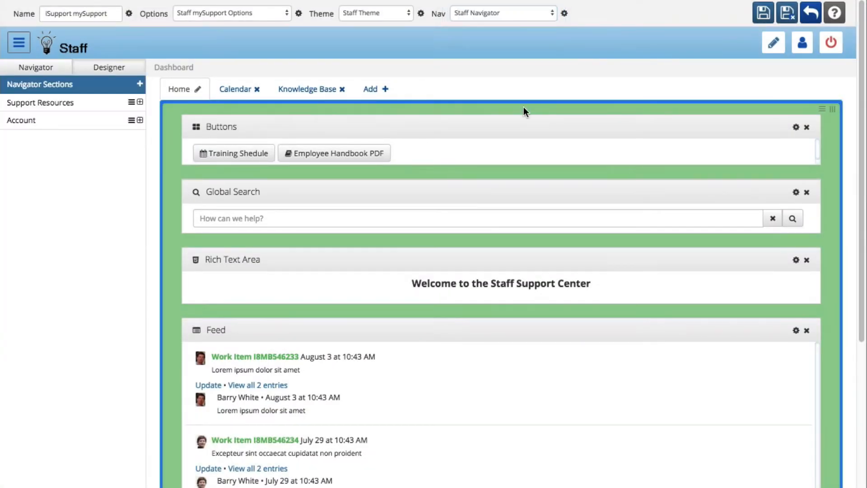
{"action": "left_click", "coordinate": [141, 104]}
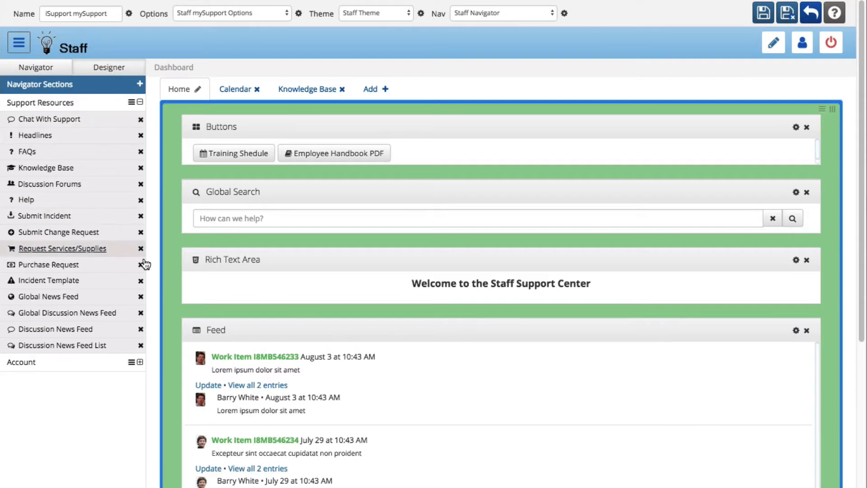
{"action": "left_click", "coordinate": [140, 363]}
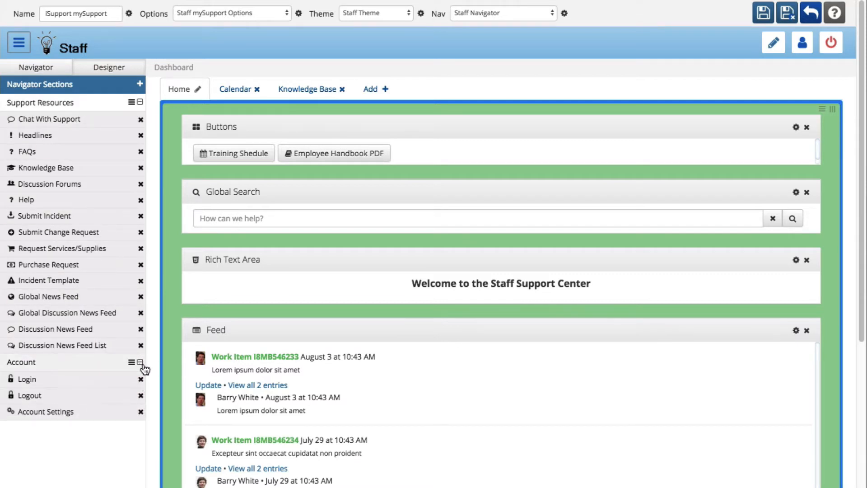
{"action": "left_click", "coordinate": [135, 104]}
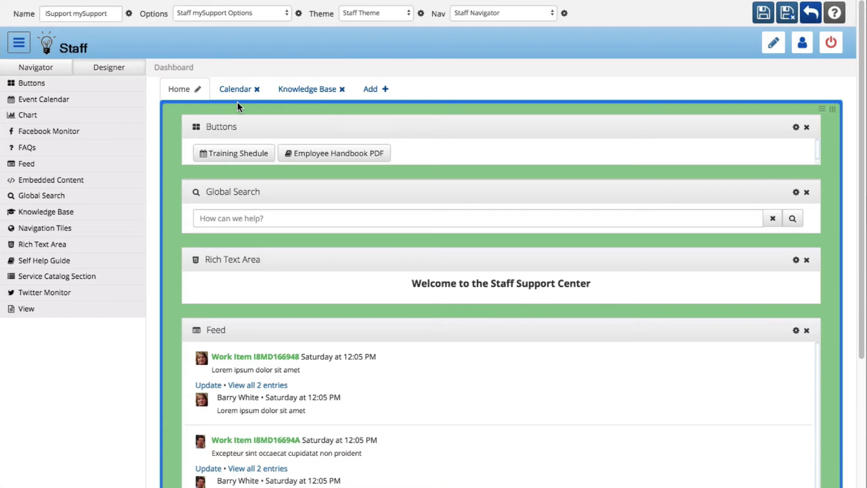
- Check the Calendar and Knowledge Base dashboards, and add an FAQs component with default settings to the Home dashboard
{"action": "left_click", "coordinate": [238, 95]}
{"action": "left_click", "coordinate": [309, 93]}
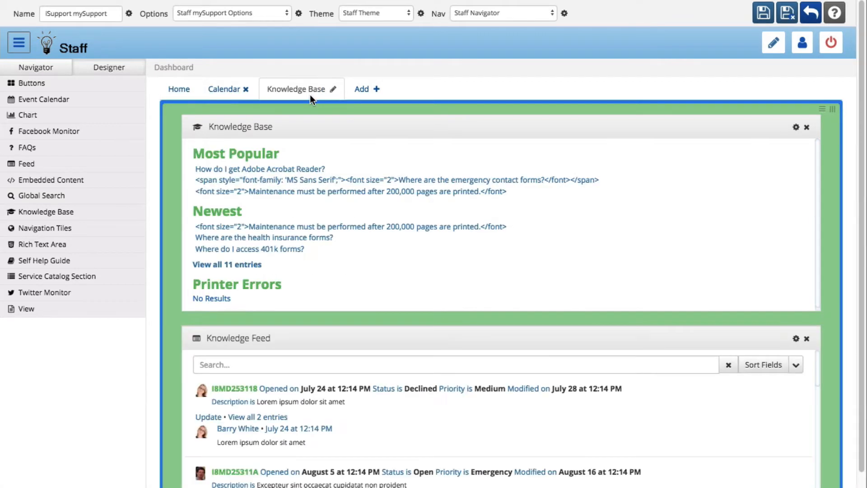
{"action": "left_click", "coordinate": [180, 94]}
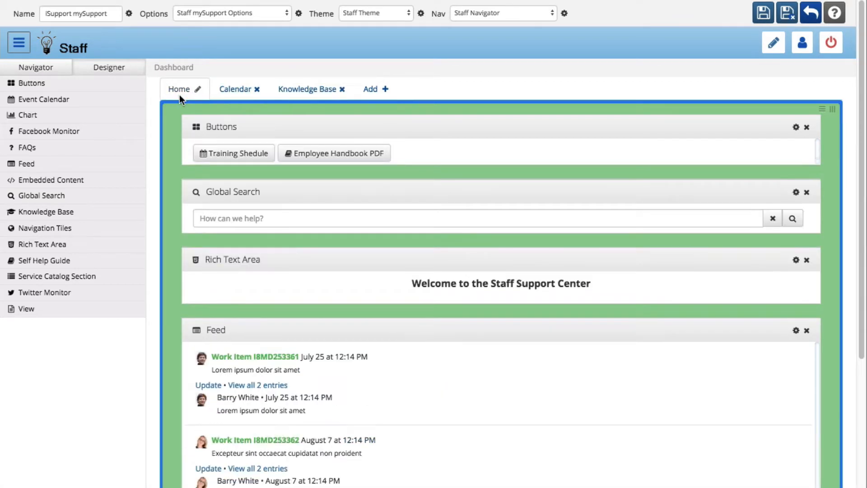
{"action": "left_click_drag", "start_coordinate": [24, 147], "coordinate": [329, 102]}
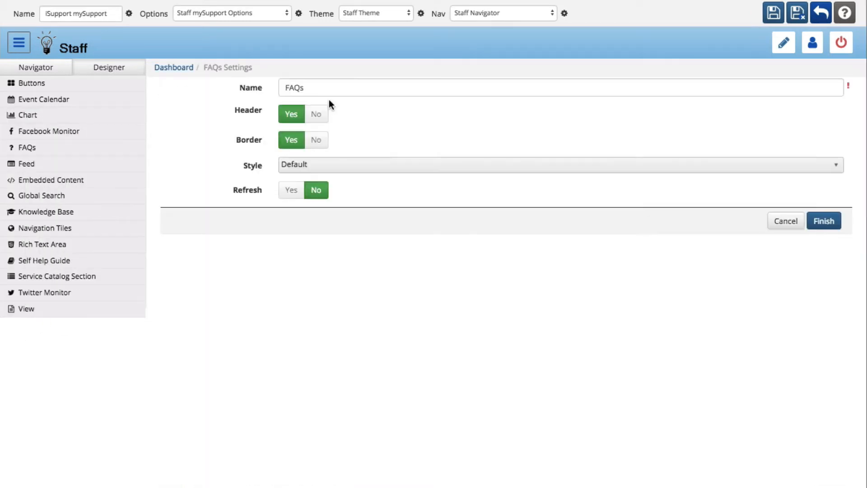
{"action": "left_click", "coordinate": [824, 223]}
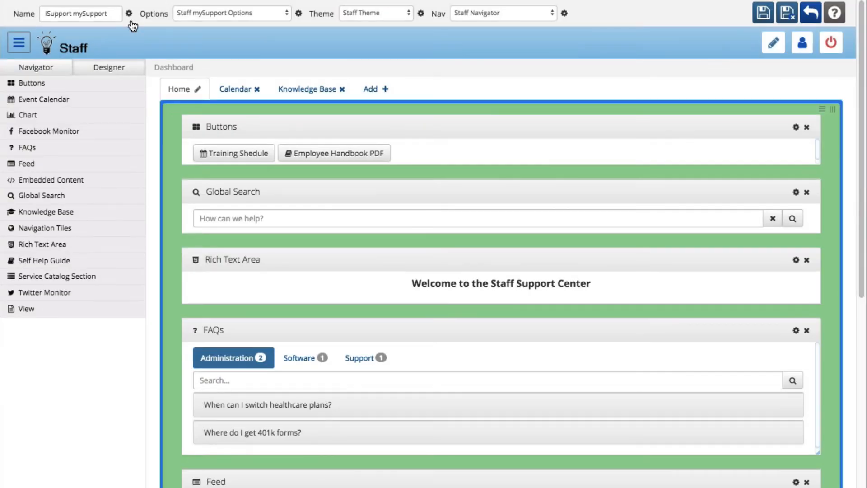
- Open the portal settings and view the authentication requirement choices under the access settings
{"action": "left_click", "coordinate": [130, 14]}
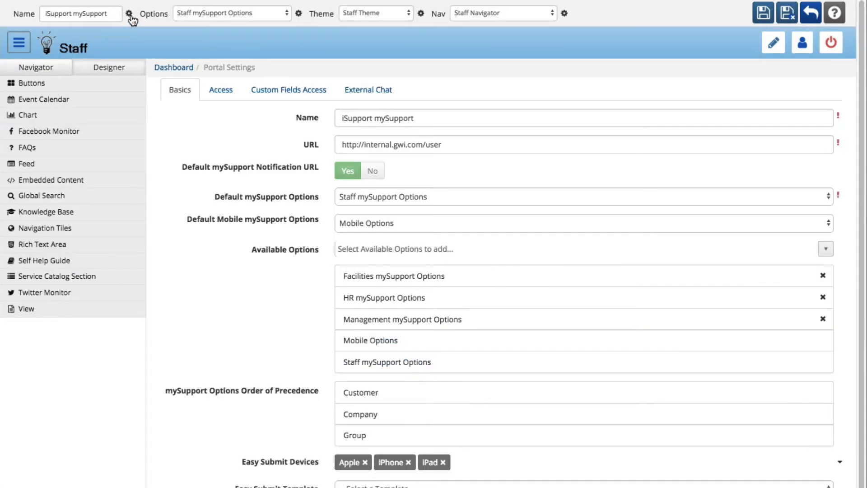
{"action": "left_click", "coordinate": [224, 92]}
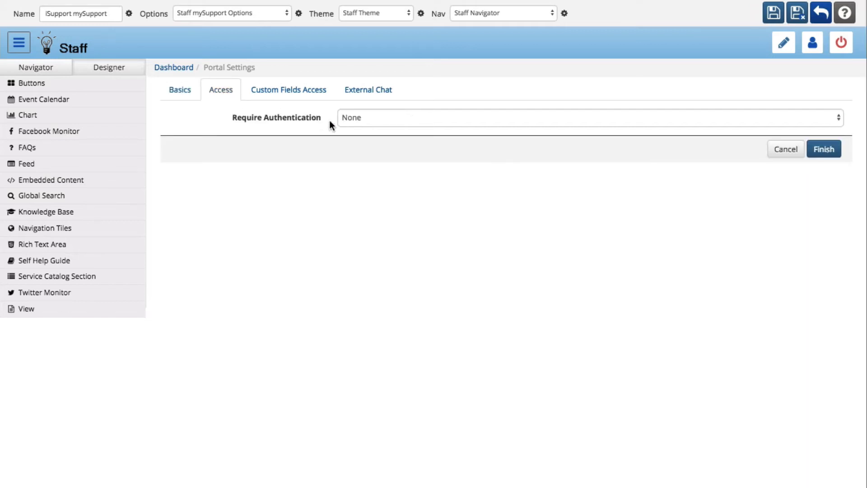
{"action": "left_click", "coordinate": [356, 119]}
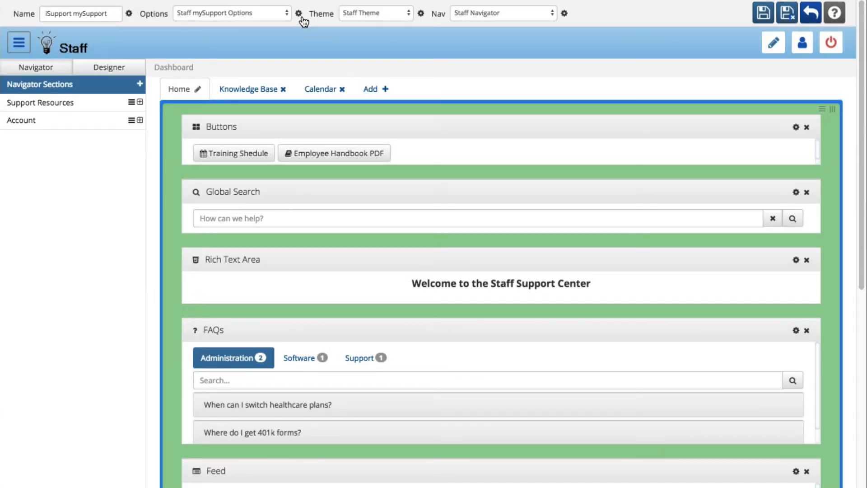
- Open Staff mySupport Options for editing and review the basic Login, Integrations and Global Search settings
{"action": "left_click", "coordinate": [299, 15]}
{"action": "left_click", "coordinate": [307, 55]}
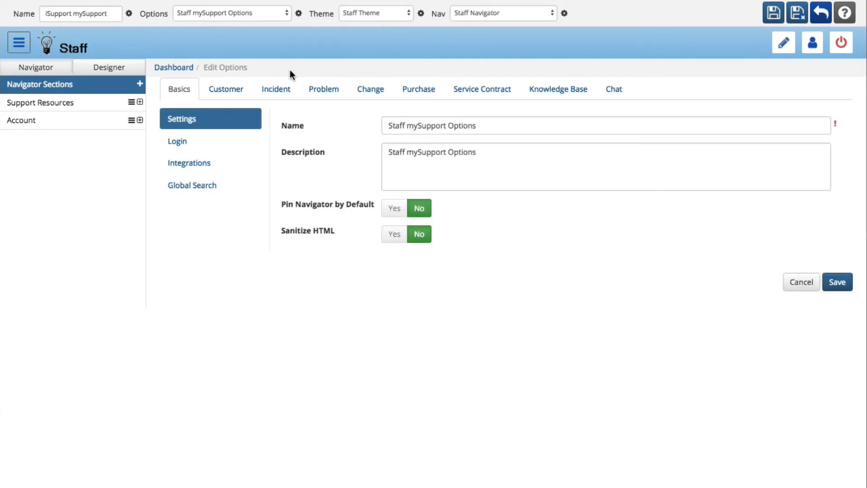
{"action": "left_click", "coordinate": [183, 143]}
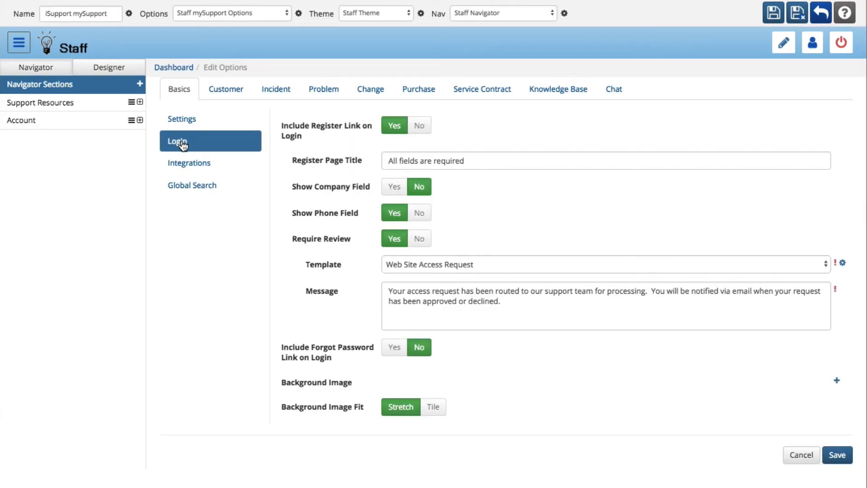
{"action": "left_click", "coordinate": [192, 165]}
{"action": "left_click", "coordinate": [197, 192]}
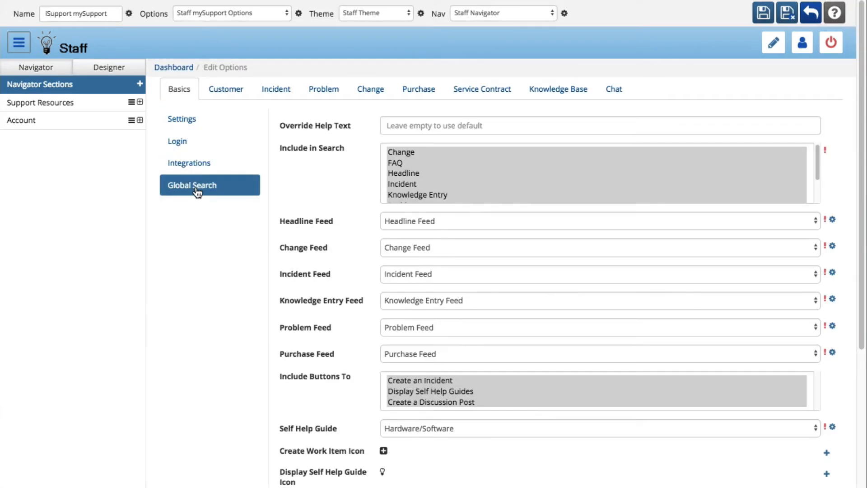
- Review the option set's Customer, Incident, Problem, Change, Purchase, Service Contract, Knowledge Base and Chat settings
{"action": "left_click", "coordinate": [233, 90]}
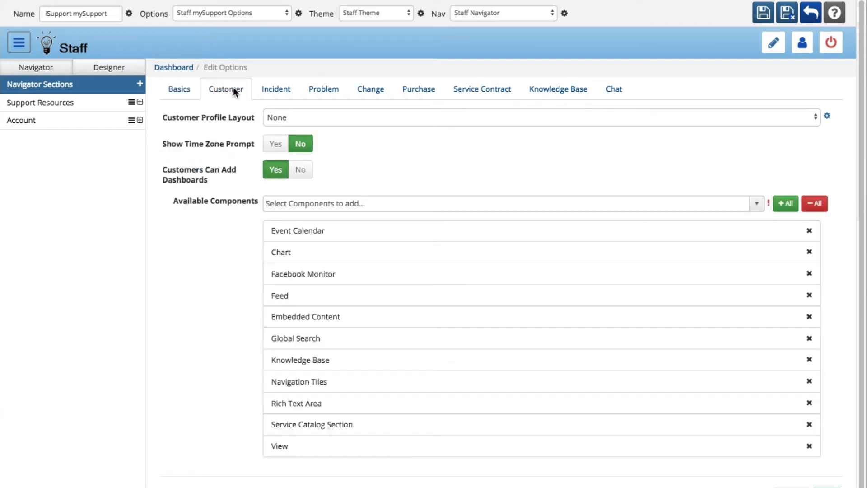
{"action": "left_click", "coordinate": [277, 89]}
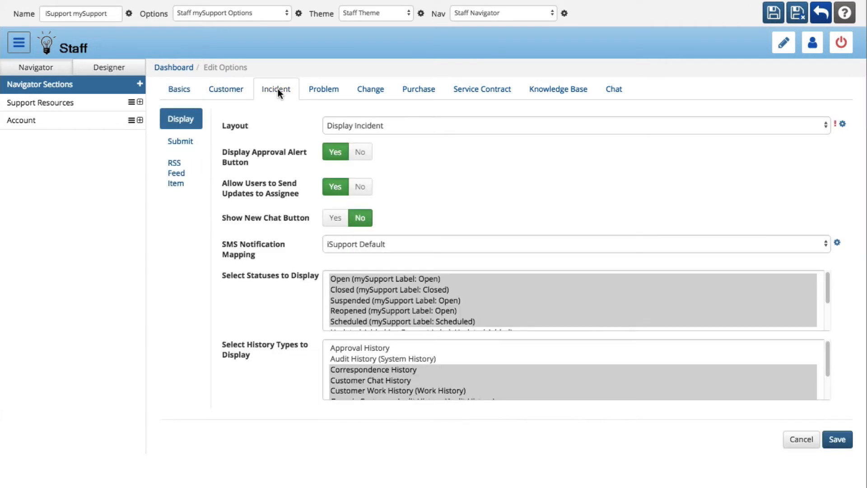
{"action": "left_click", "coordinate": [324, 90]}
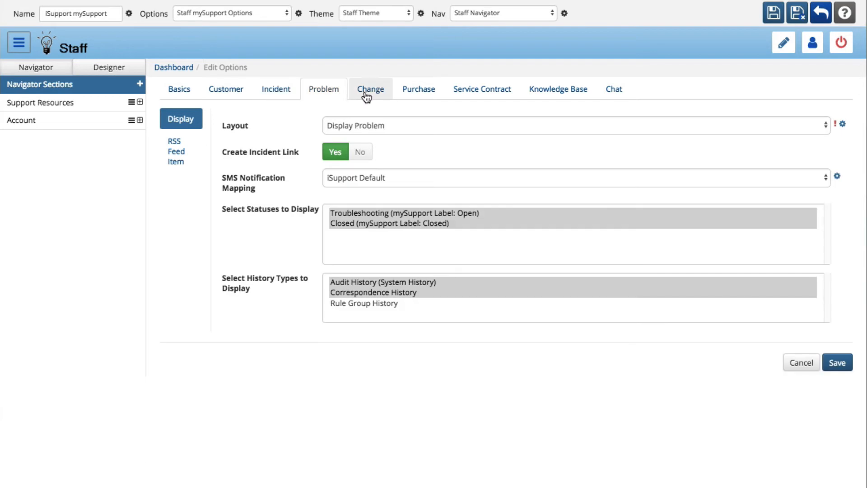
{"action": "left_click", "coordinate": [366, 90]}
{"action": "left_click", "coordinate": [407, 92]}
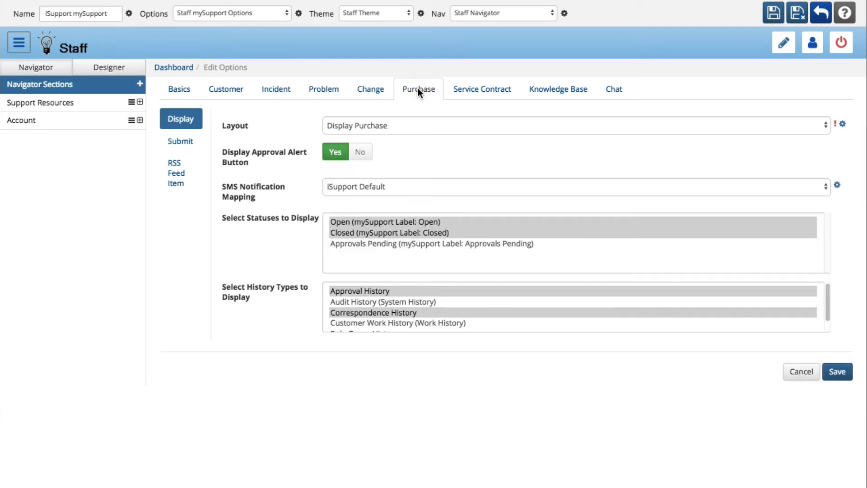
{"action": "left_click", "coordinate": [484, 92]}
{"action": "left_click", "coordinate": [544, 90]}
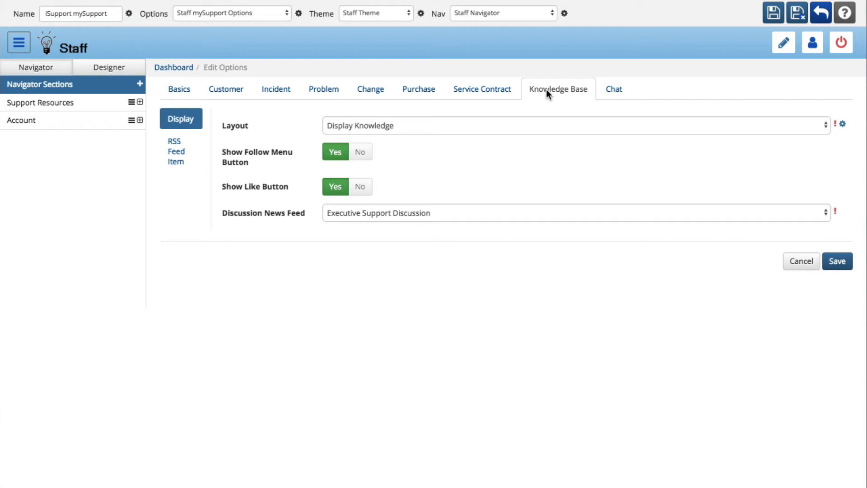
{"action": "left_click", "coordinate": [614, 91]}
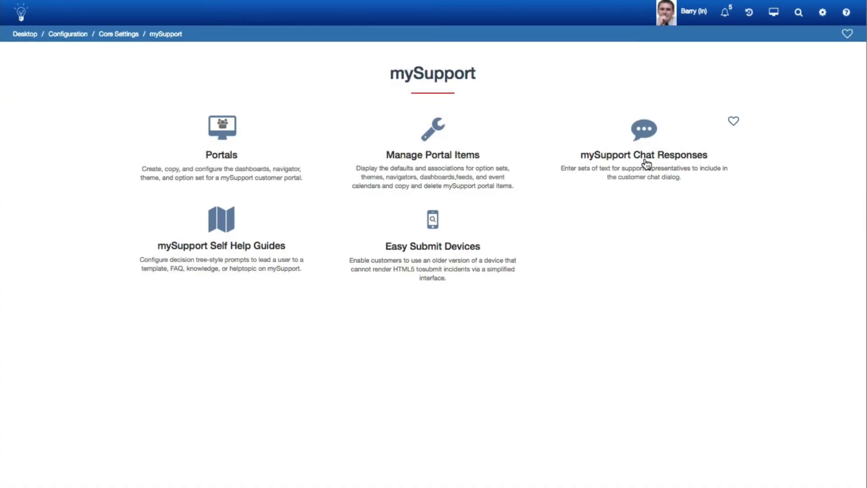
- Open the Anything Else to Assist chat response and look at the fields available for its message
{"action": "left_click", "coordinate": [646, 161]}
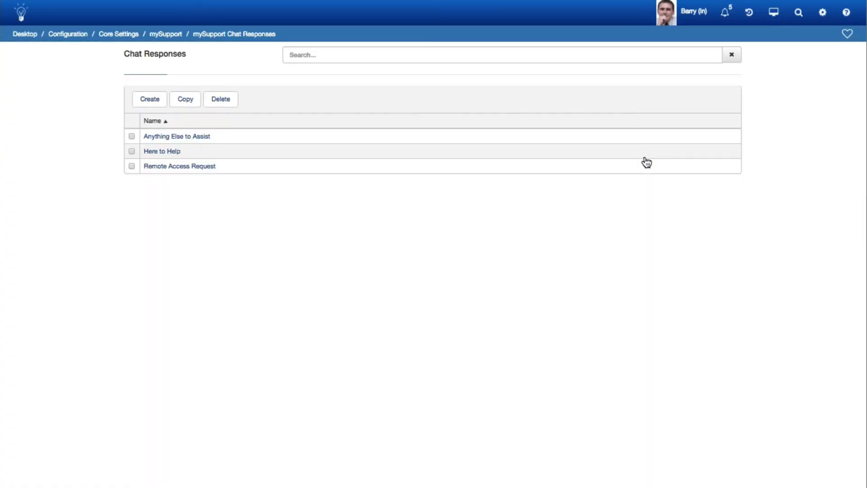
{"action": "left_click", "coordinate": [196, 137]}
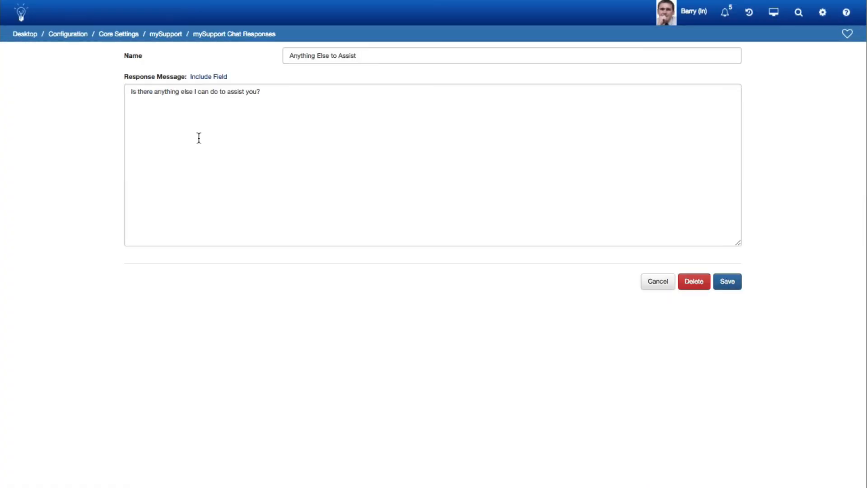
{"action": "left_click", "coordinate": [216, 85]}
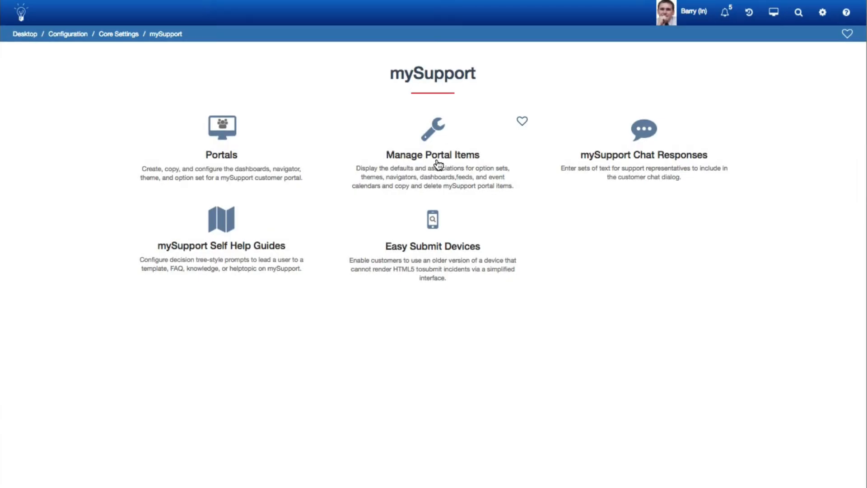
- Open Manage Portal Items and review the lists of themes, navigators, corporate dashboards, customer dashboards, feeds and event calendars
{"action": "left_click", "coordinate": [438, 165]}
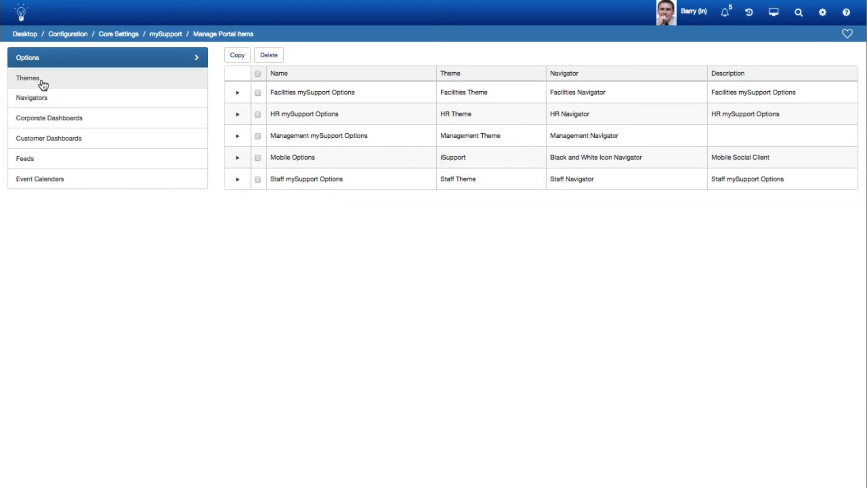
{"action": "left_click", "coordinate": [43, 85]}
{"action": "left_click", "coordinate": [43, 97]}
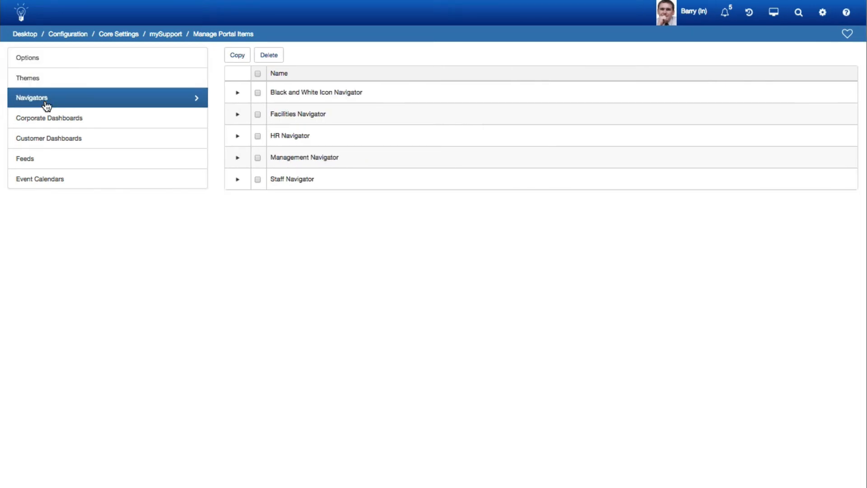
{"action": "left_click", "coordinate": [51, 121]}
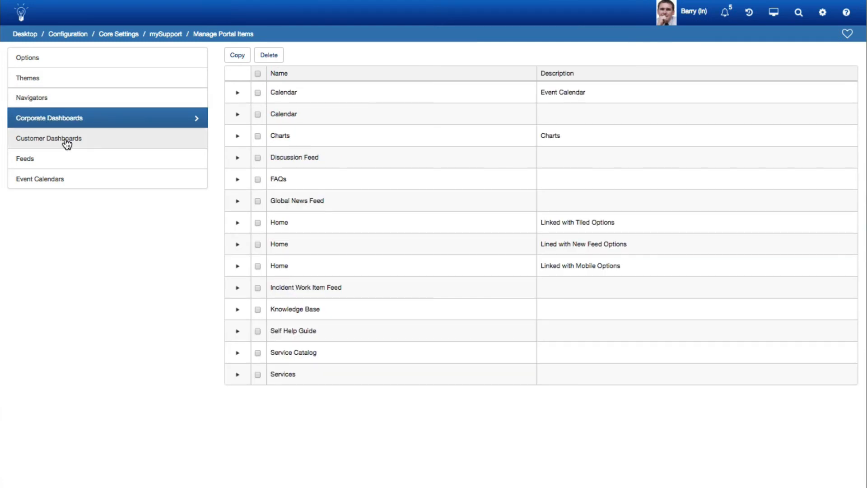
{"action": "left_click", "coordinate": [66, 143]}
{"action": "left_click", "coordinate": [56, 161]}
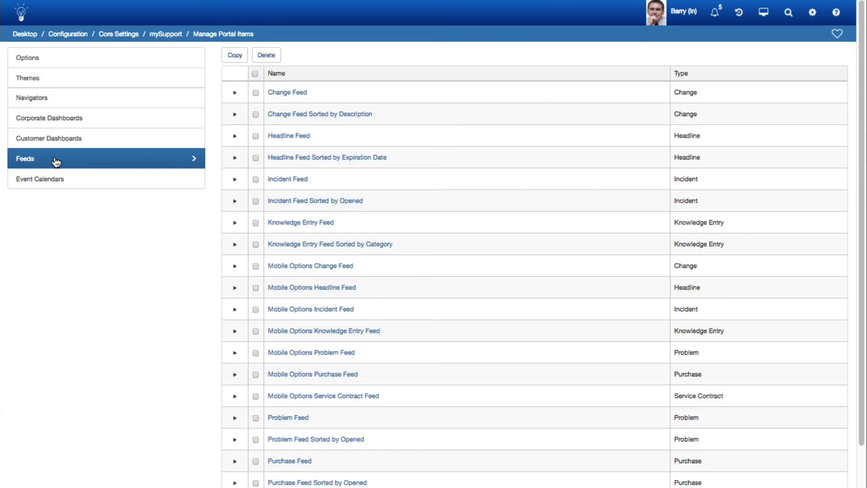
{"action": "left_click", "coordinate": [54, 178]}
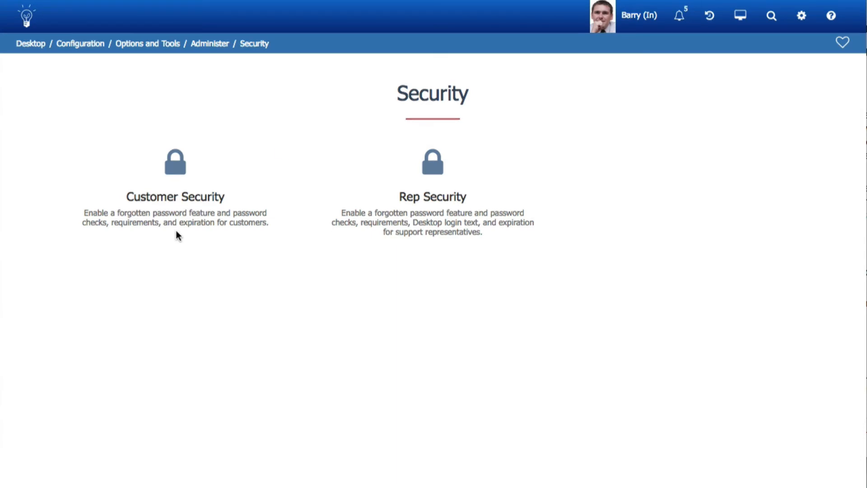
- Open Customer Security and review the password, login screen, failed login locks, failed login log and locked customers settings
{"action": "left_click", "coordinate": [182, 206]}
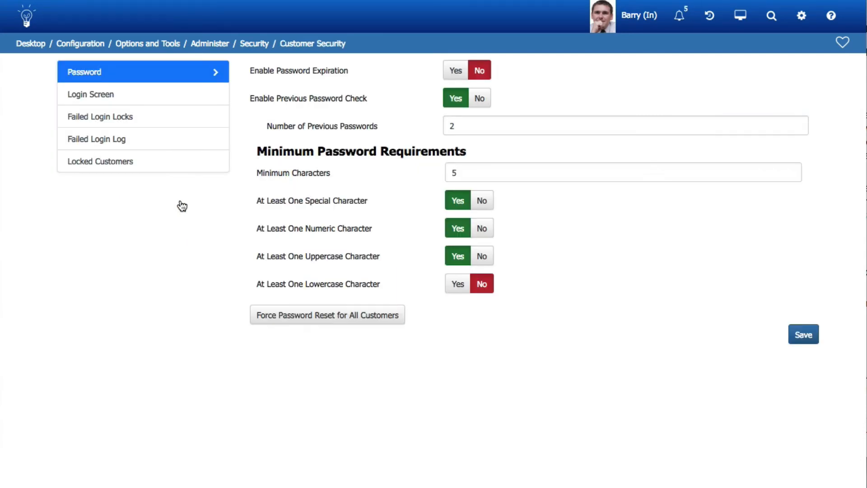
{"action": "left_click", "coordinate": [99, 103]}
{"action": "left_click", "coordinate": [98, 117]}
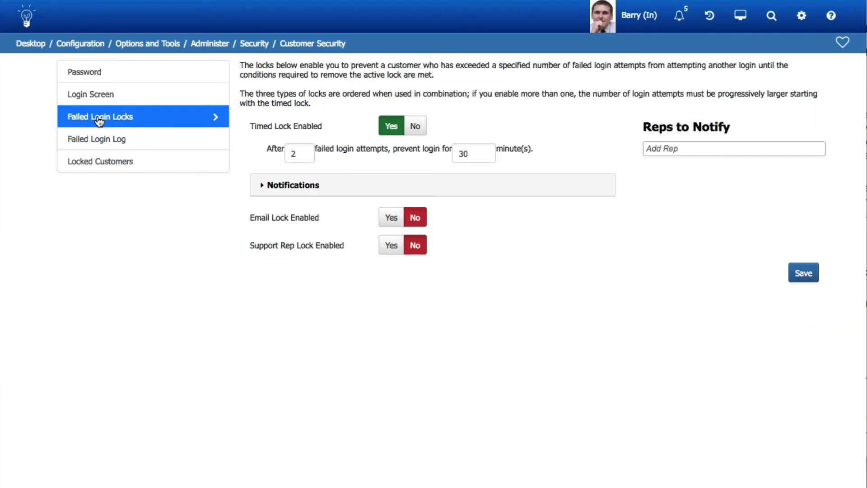
{"action": "left_click", "coordinate": [104, 144]}
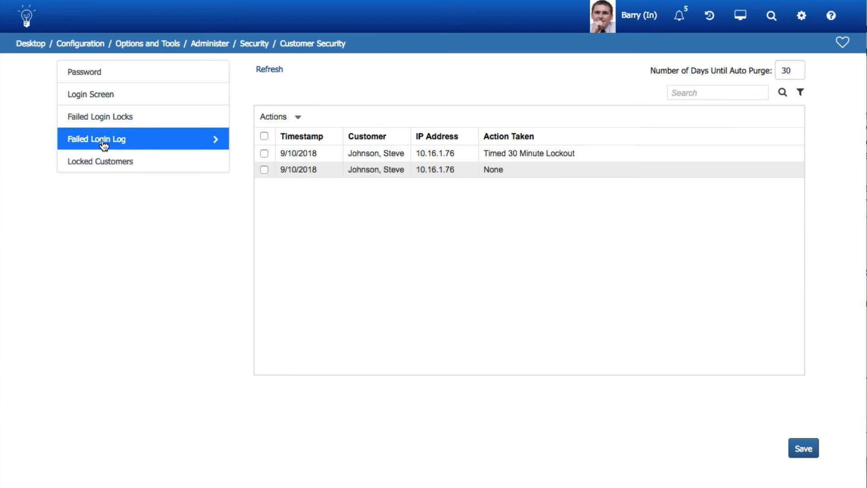
{"action": "left_click", "coordinate": [104, 170]}
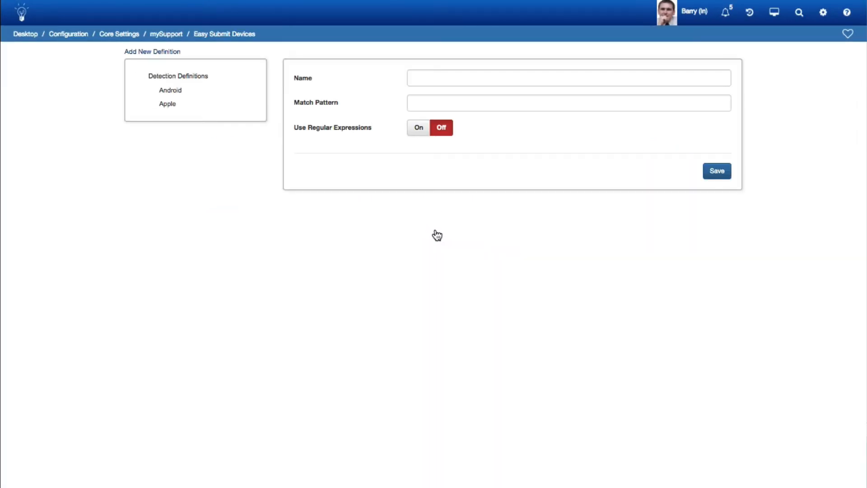
- Expand the Android and Apple detection definitions for Easy Submit Devices and open the Jelly Bean definition
{"action": "left_click", "coordinate": [151, 90]}
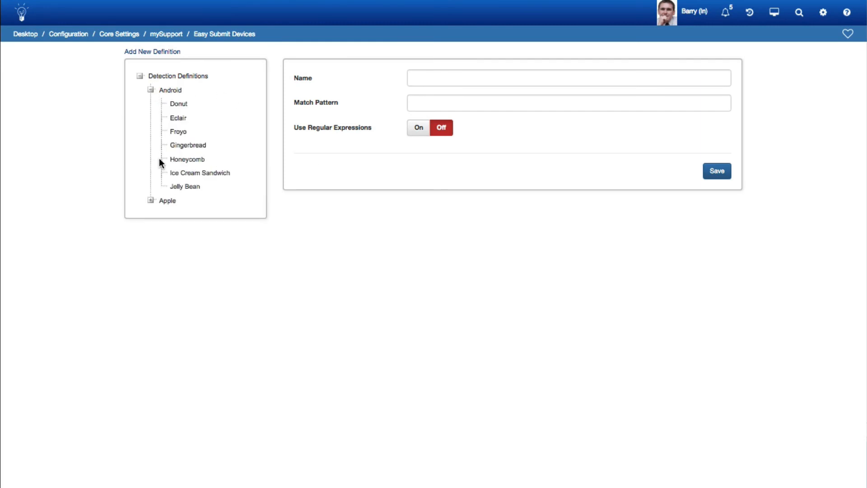
{"action": "left_click", "coordinate": [152, 200]}
{"action": "left_click", "coordinate": [190, 186]}
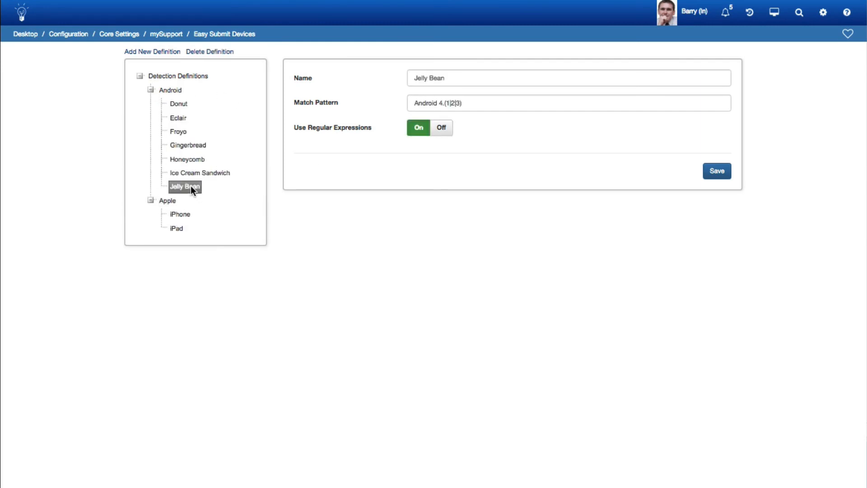